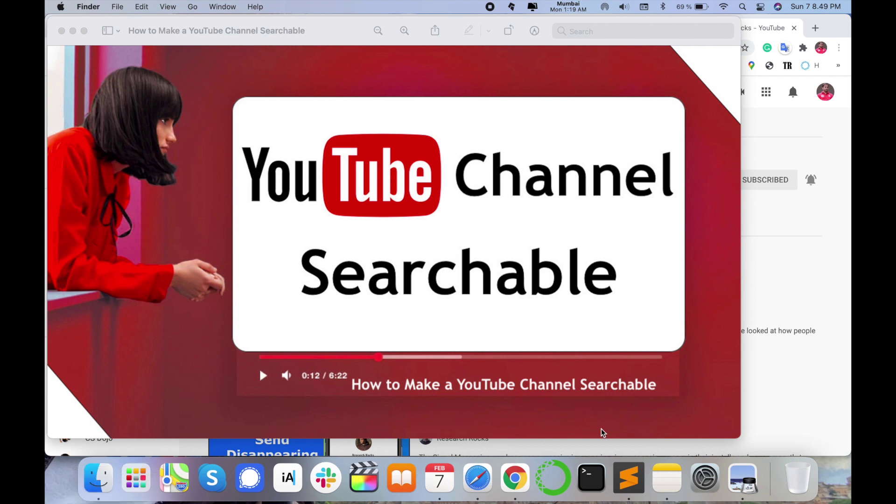
# Step: Search YouTube for 'research rocks', then open and close the account menu
pyautogui.click(847, 330)
pyautogui.click(103, 96)
pyautogui.click(299, 92)
pyautogui.write('research rocks')
pyautogui.press('Return')
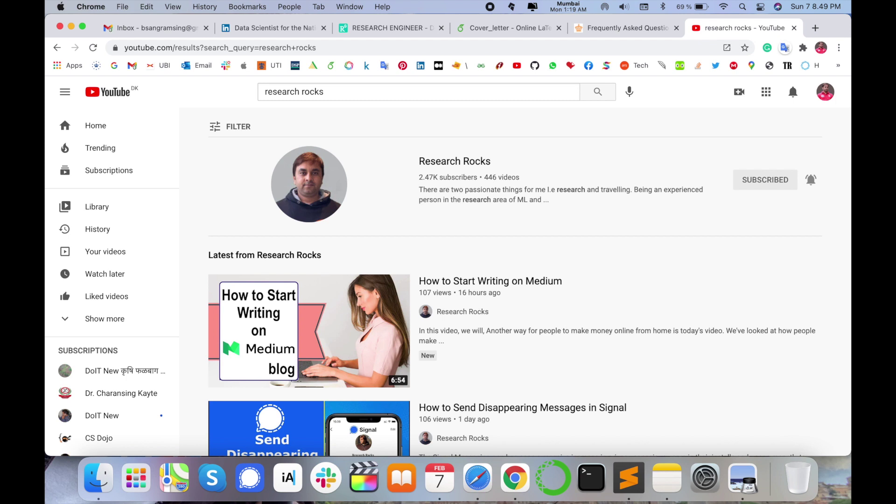
pyautogui.click(825, 92)
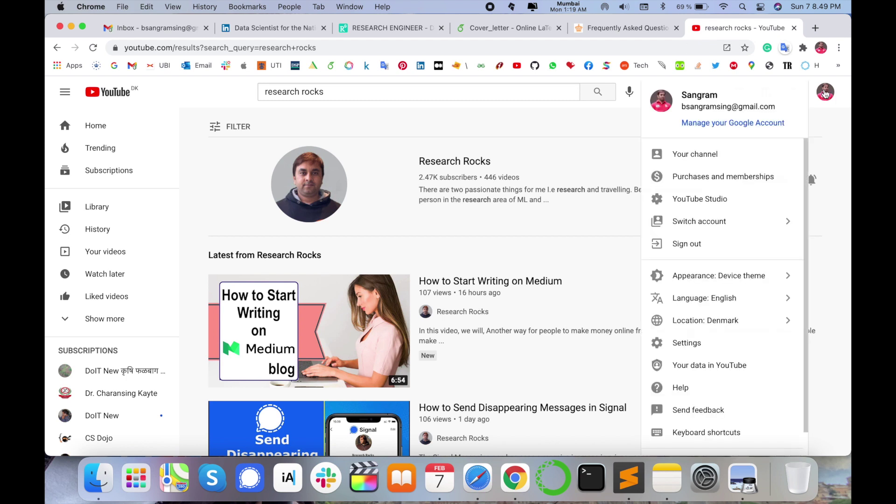
pyautogui.click(492, 137)
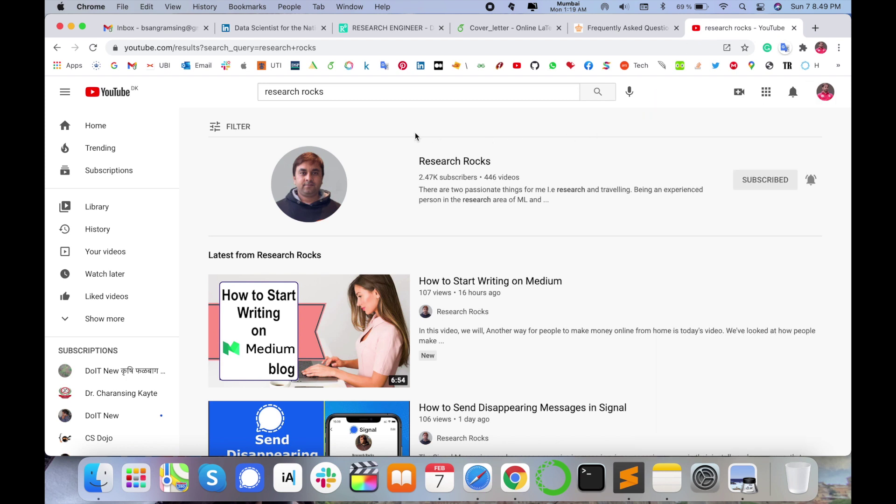
# Step: Search for the channel owner's name, scroll the results, and open the account menu
pyautogui.tripleClick(380, 93)
pyautogui.write('sangram')
pyautogui.press('Return')
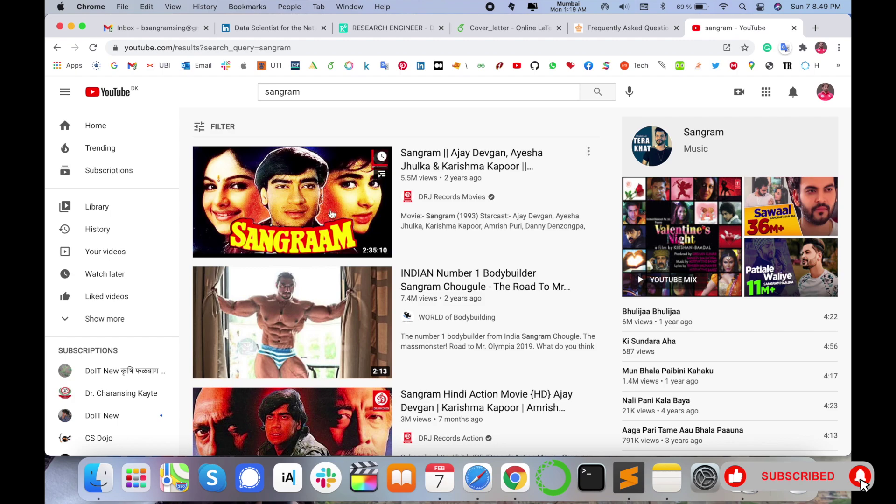
pyautogui.scroll(-15, 332, 214)
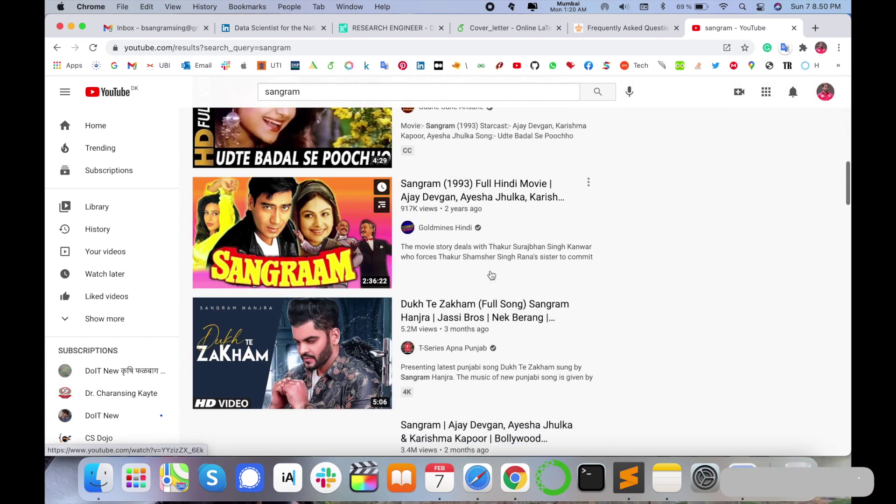
pyautogui.scroll(-14, 491, 276)
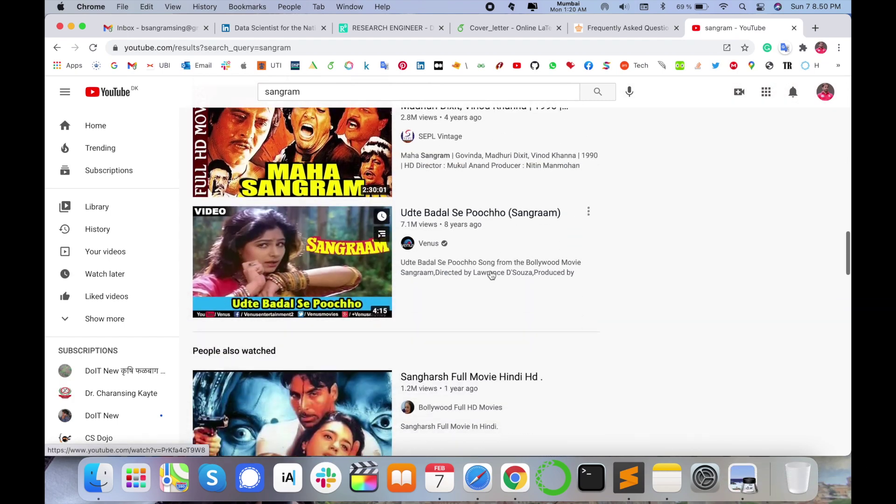
pyautogui.scroll(20, 491, 275)
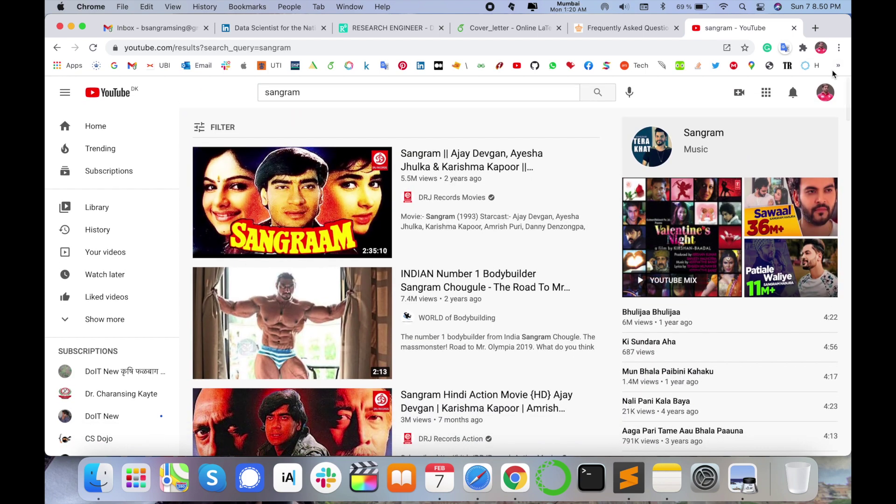
pyautogui.click(826, 90)
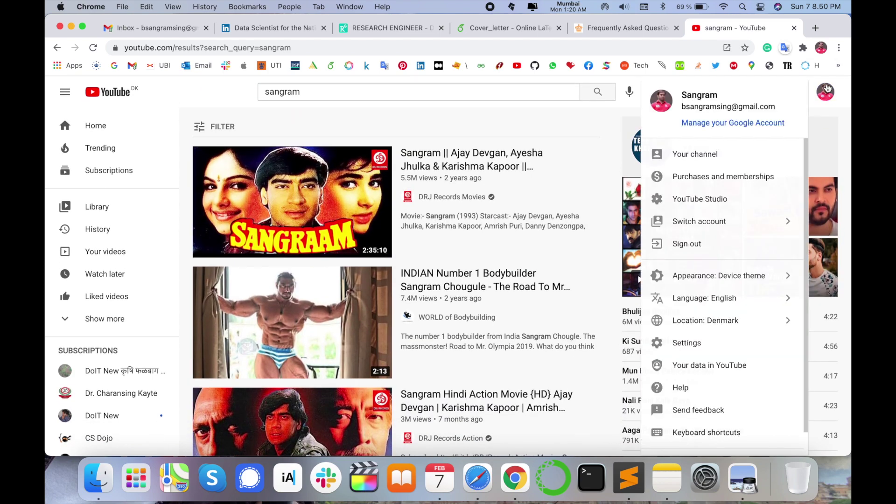
# Step: Visit your channel, pause its featured video, and re-run the 'research rocks' search
pyautogui.click(695, 154)
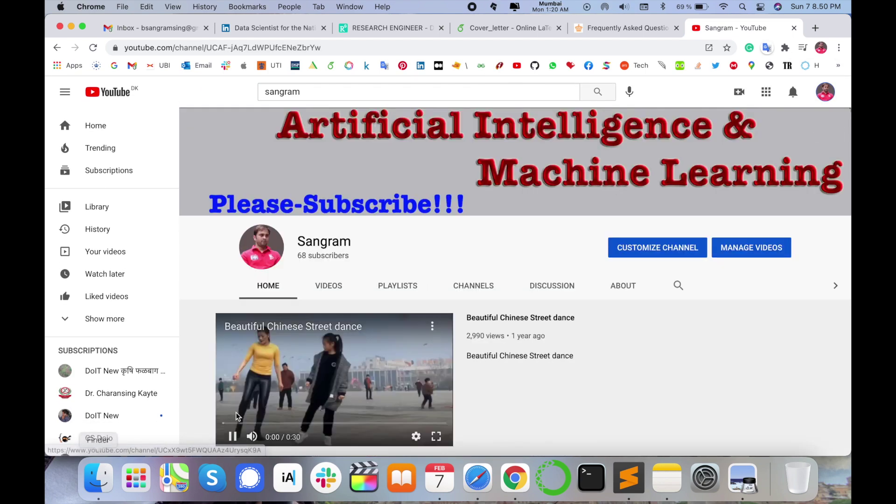
pyautogui.click(233, 436)
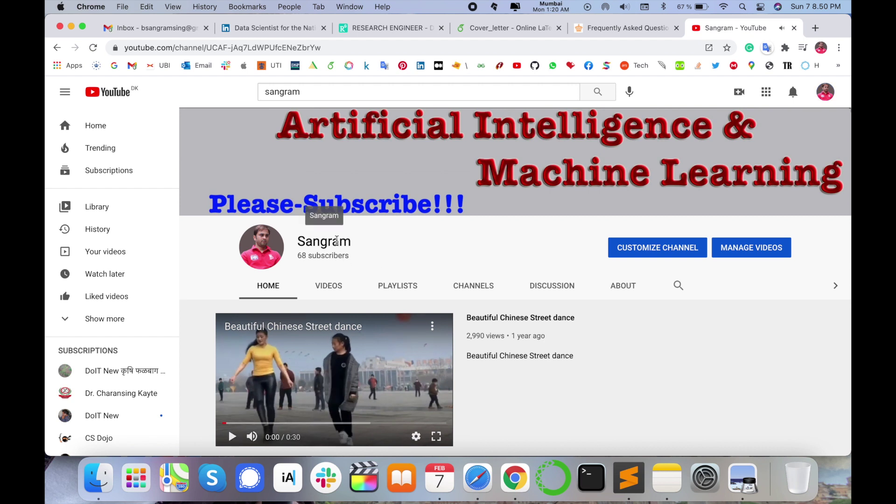
pyautogui.doubleClick(341, 93)
pyautogui.press('BackSpace')
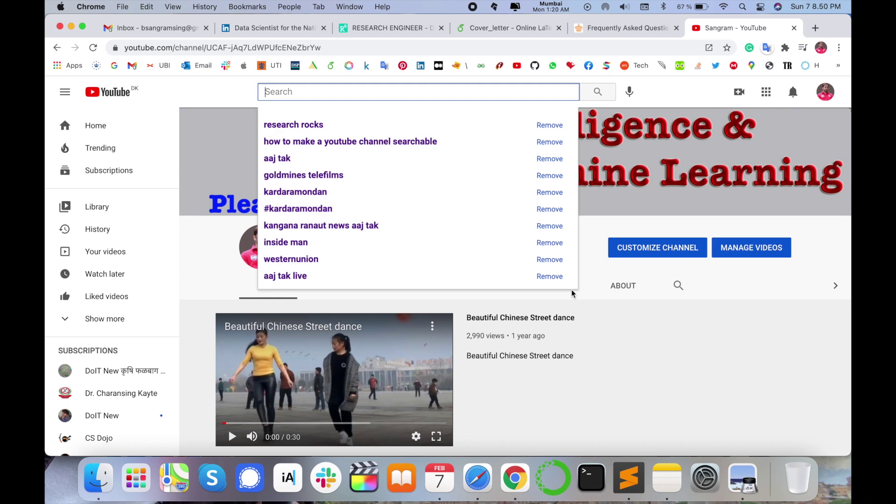
pyautogui.click(307, 122)
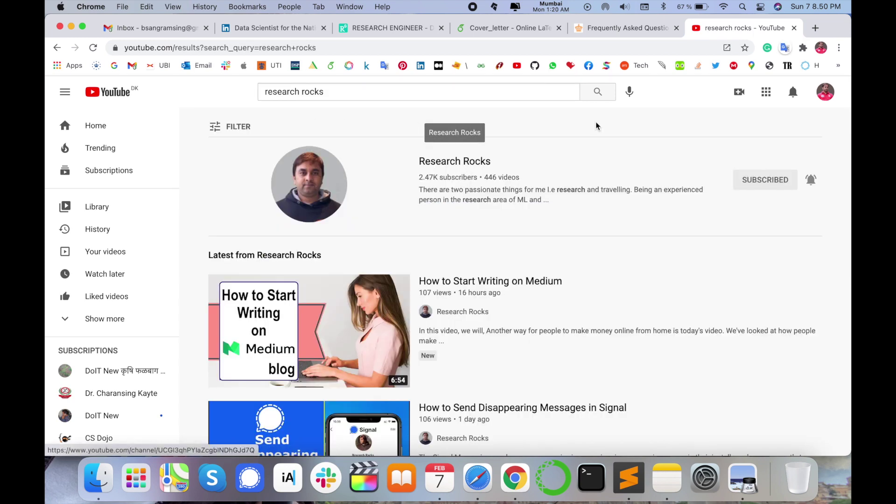
# Step: Return to your channel, pause the featured video, and open its uploads in YouTube Studio
pyautogui.click(825, 91)
pyautogui.click(685, 159)
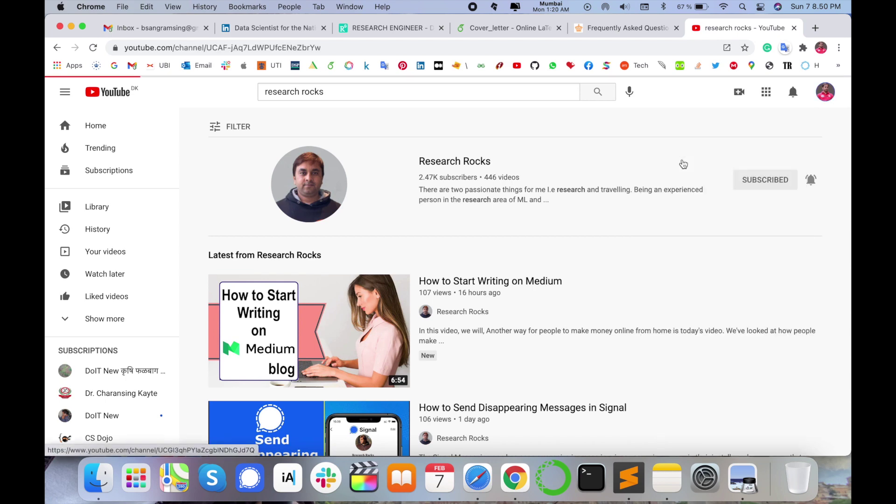
pyautogui.click(359, 393)
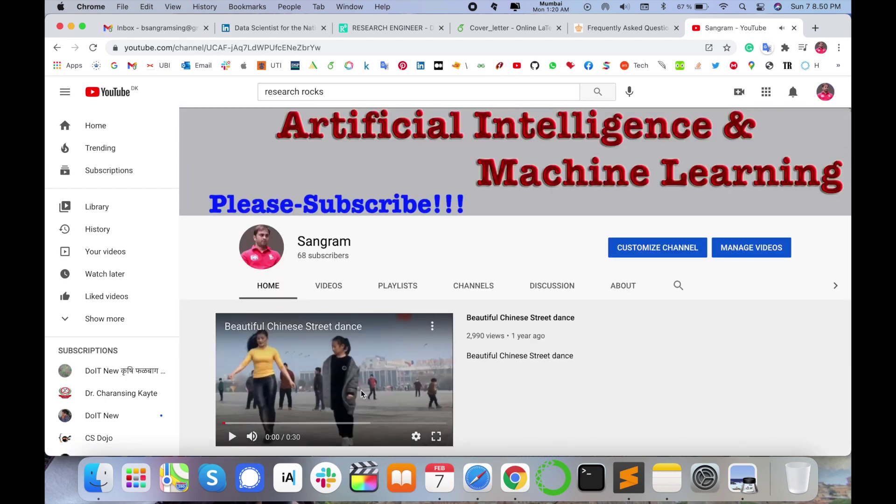
pyautogui.click(756, 253)
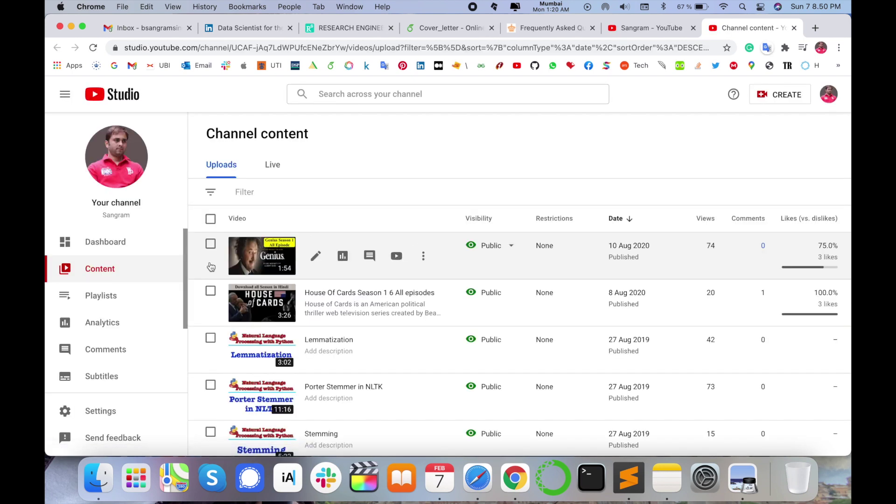
# Step: Open YouTube Studio Settings and switch to the Channel basic info section
pyautogui.scroll(-2, 133, 295)
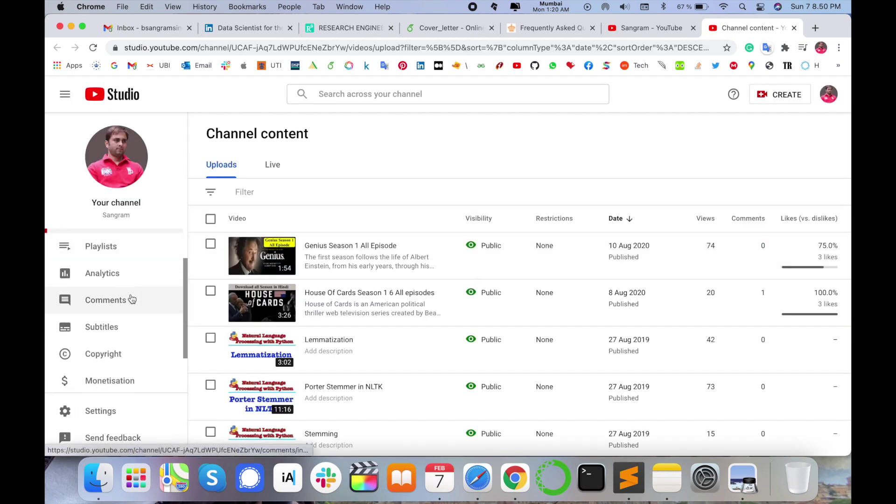
pyautogui.click(107, 412)
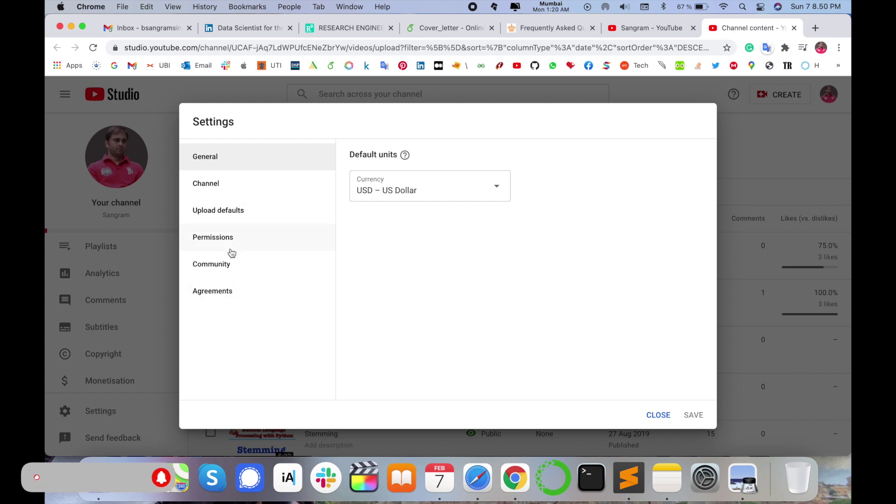
pyautogui.click(232, 193)
# Step: Add the owner's name and 'researchrocks' as channel keywords
pyautogui.click(454, 326)
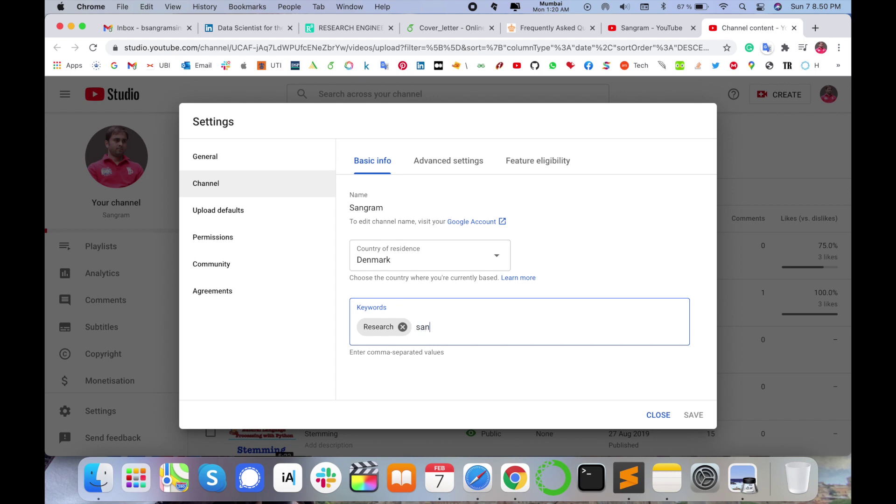
pyautogui.write('sangram')
pyautogui.press('Return')
pyautogui.write('sangram')
pyautogui.press('Return')
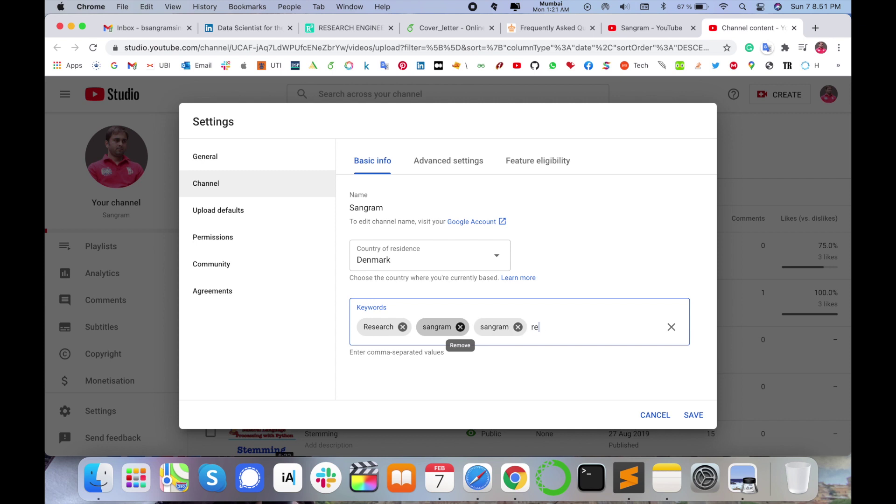
pyautogui.write('researchrocks')
pyautogui.press('Return')
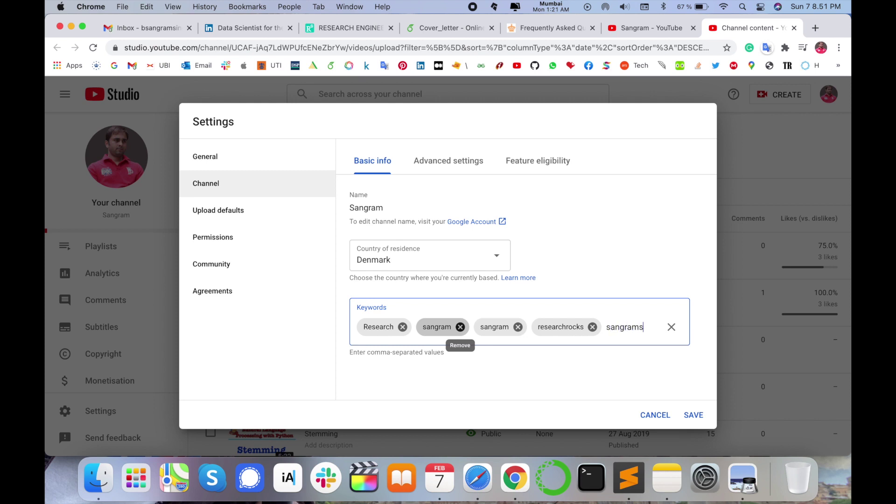
pyautogui.press('BackSpace')
pyautogui.press('Return')
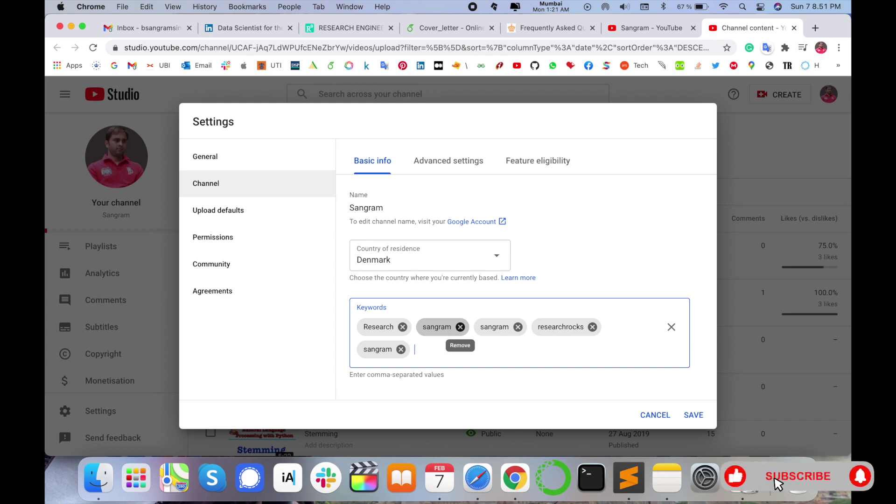
# Step: Add 'deep' and 'research' keywords, save, and reopen Settings at Upload defaults
pyautogui.write('deem')
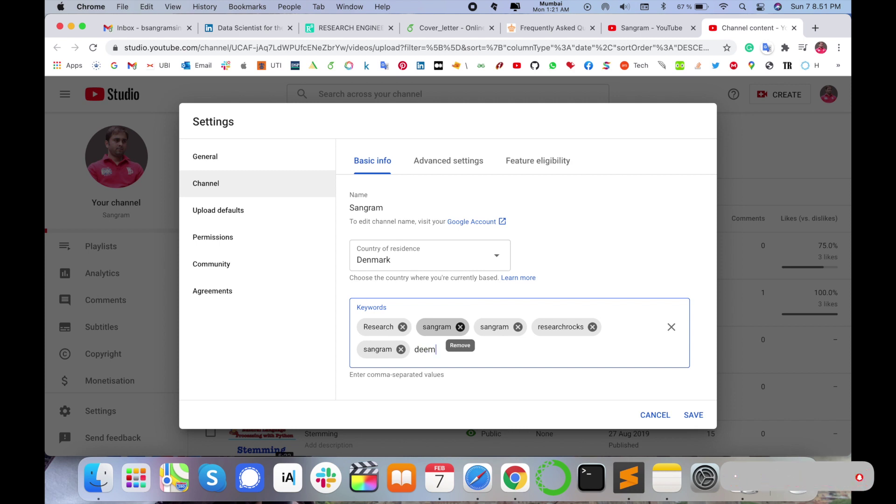
pyautogui.press('BackSpace')
pyautogui.write('p,research,')
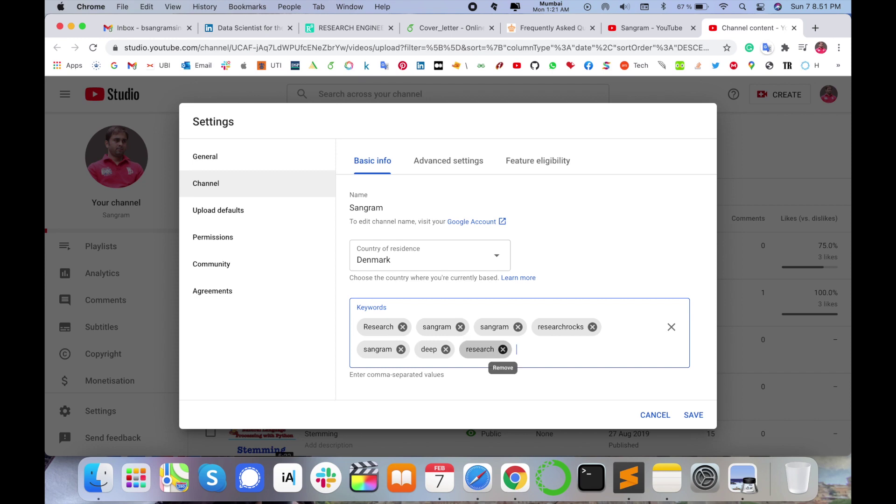
pyautogui.click(691, 415)
pyautogui.click(107, 412)
pyautogui.click(226, 209)
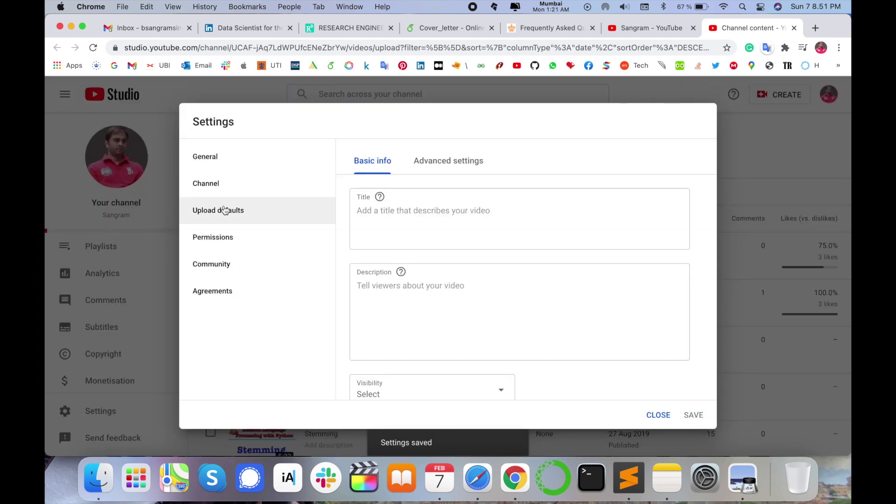
# Step: Add the owner's name as a default upload tag and save the settings
pyautogui.scroll(-3, 442, 226)
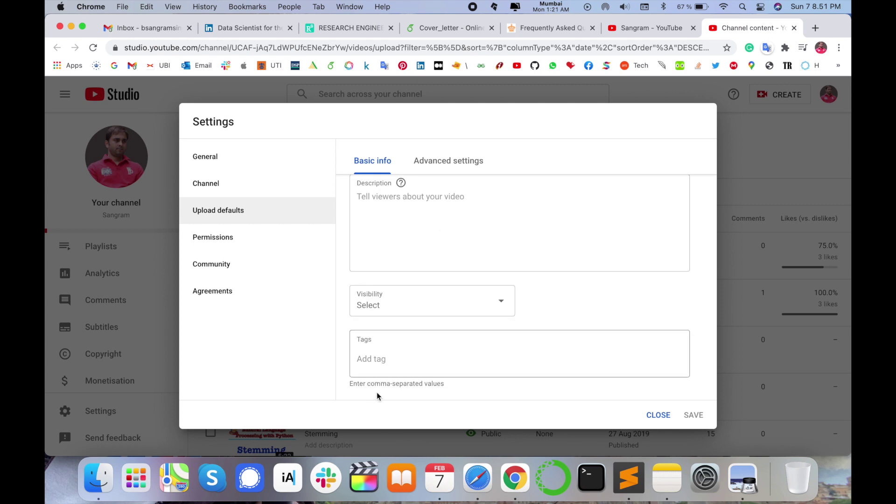
pyautogui.click(387, 358)
pyautogui.write('S')
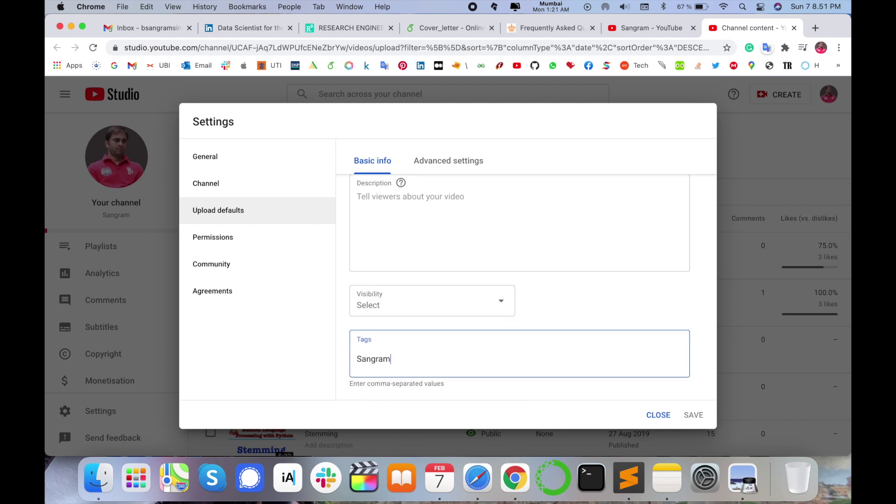
pyautogui.write('angram')
pyautogui.press('Return')
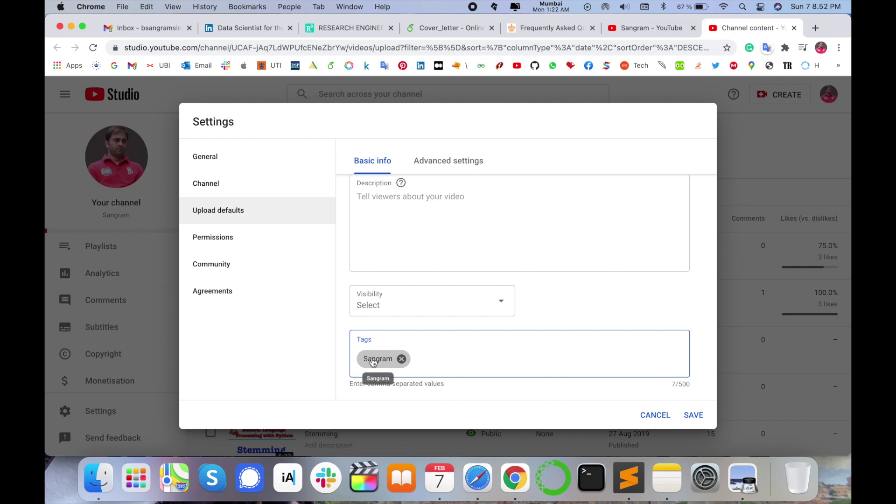
pyautogui.click(693, 415)
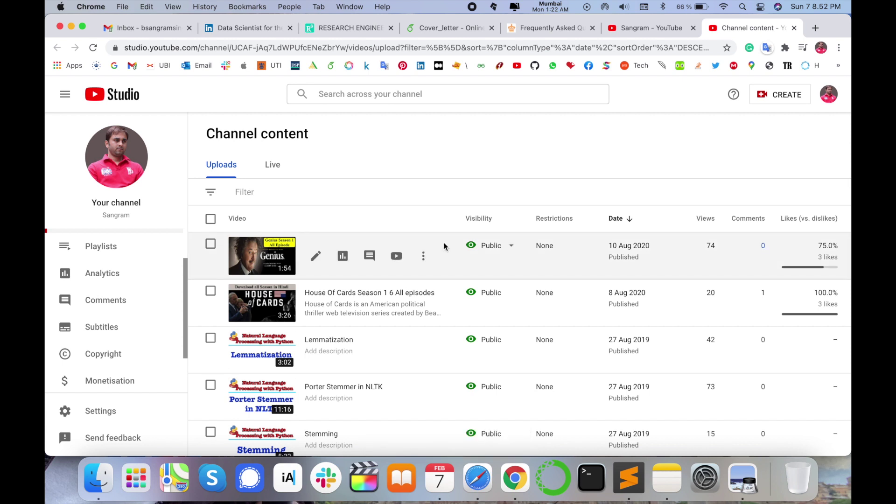
# Step: Recheck the saved channel keywords in Settings, close it, and return to YouTube home
pyautogui.click(100, 411)
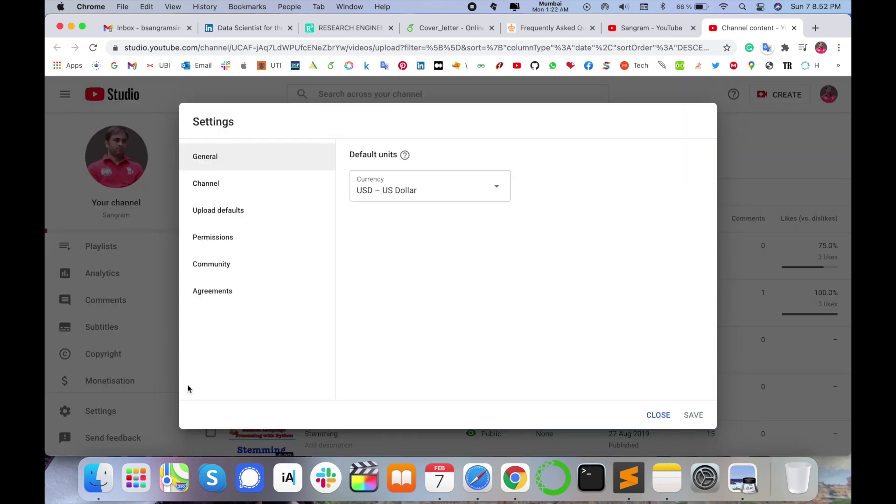
pyautogui.click(220, 195)
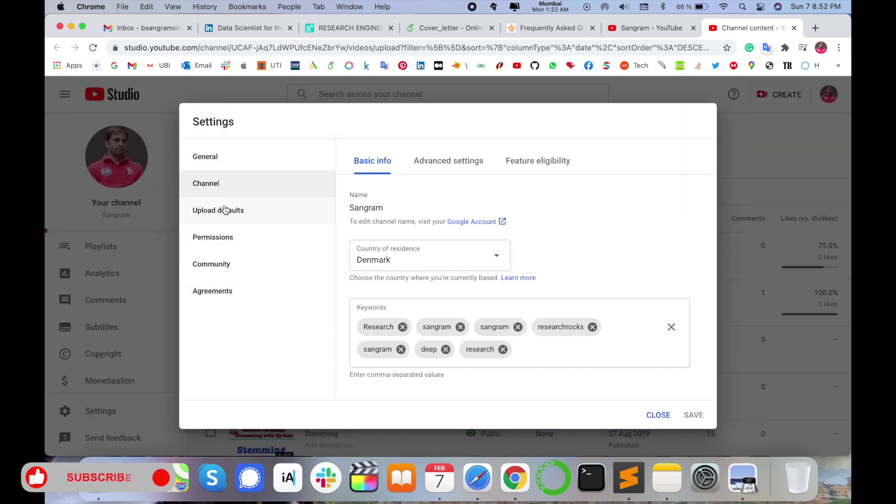
pyautogui.click(656, 414)
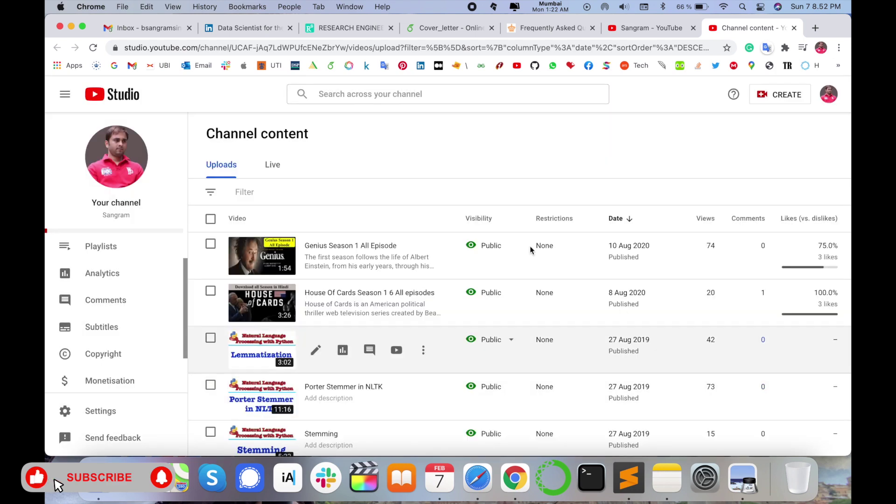
pyautogui.click(518, 68)
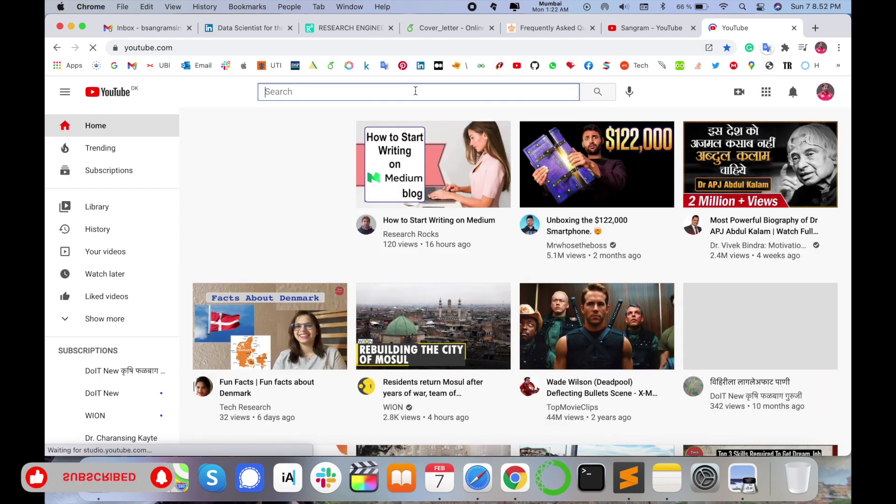
# Step: Search YouTube for the owner's name and scroll through the results looking for the channel
pyautogui.write('sangram')
pyautogui.press('Return')
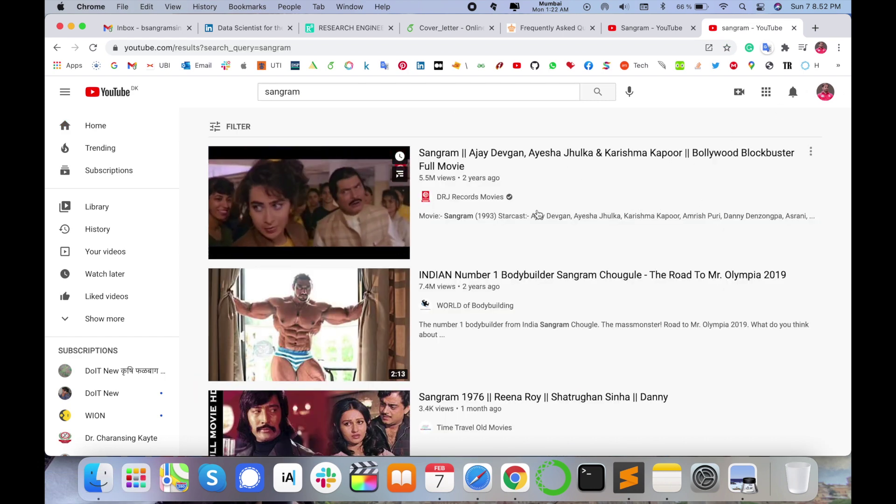
pyautogui.scroll(-15, 537, 214)
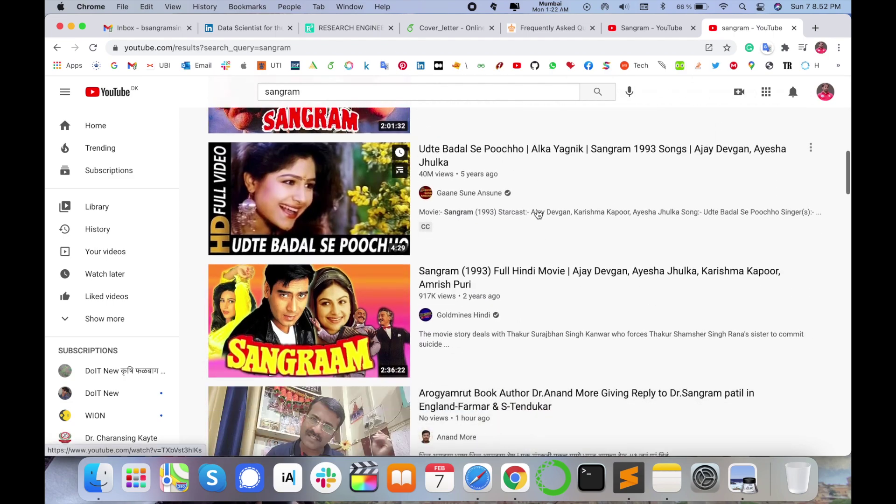
pyautogui.scroll(-15, 538, 213)
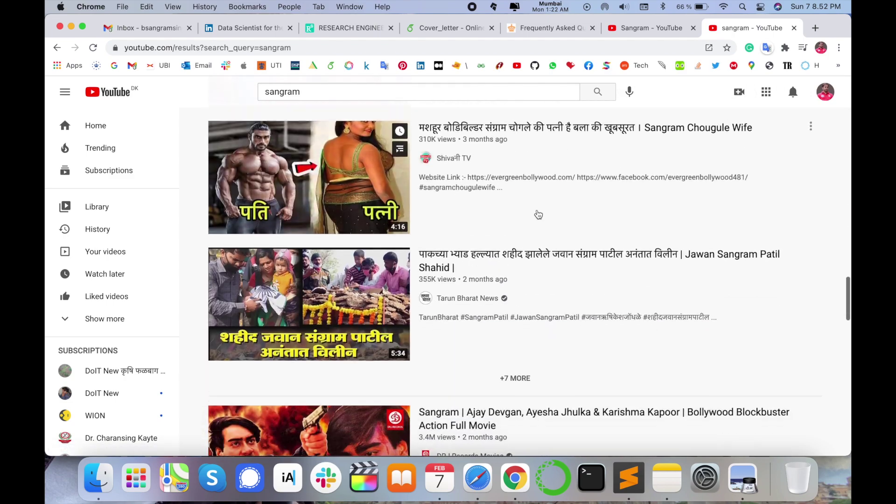
pyautogui.scroll(-15, 537, 213)
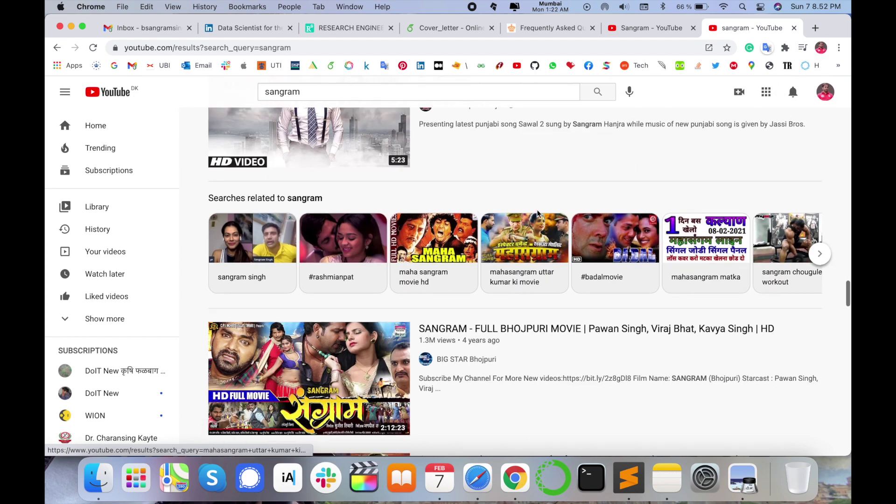
pyautogui.scroll(20, 537, 213)
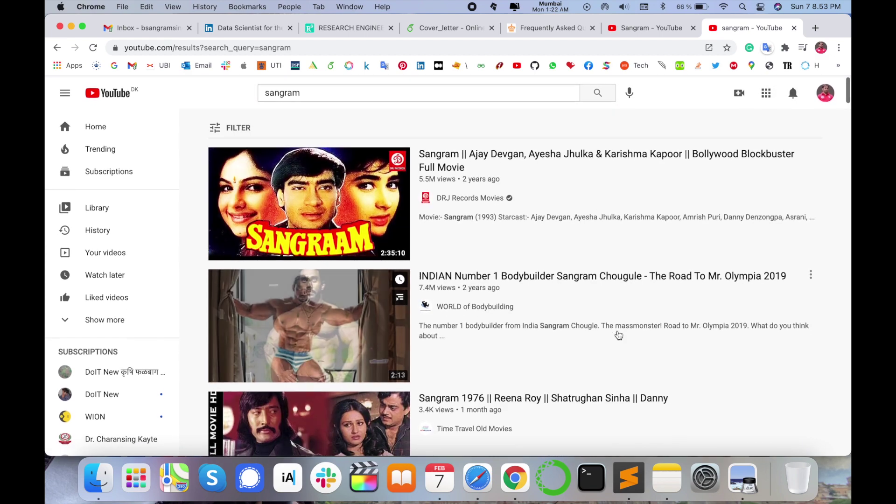
pyautogui.scroll(-4, 618, 335)
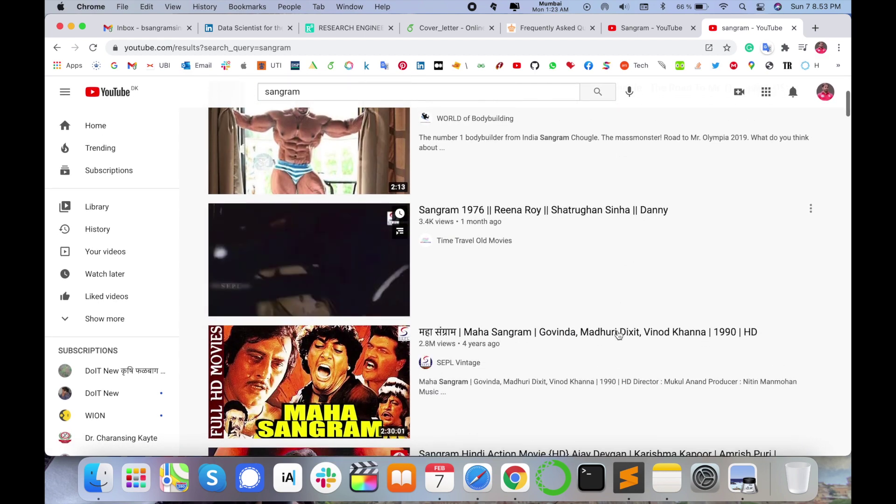
pyautogui.scroll(4, 619, 335)
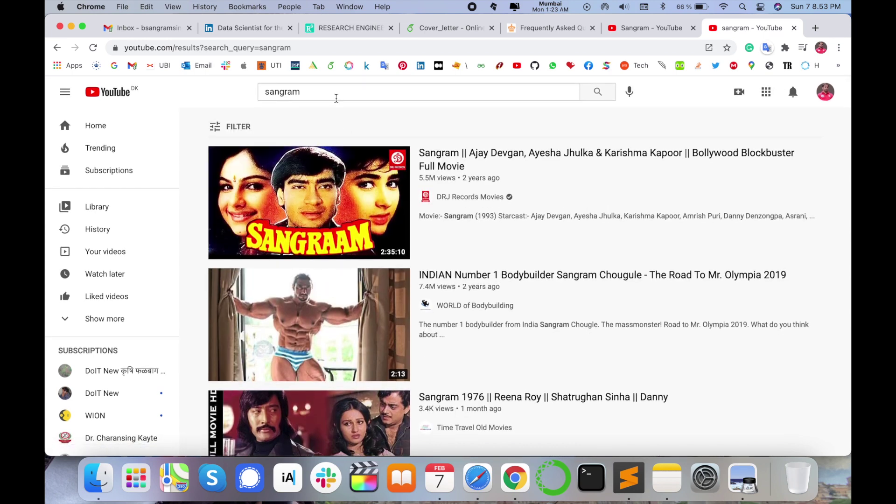
pyautogui.click(336, 98)
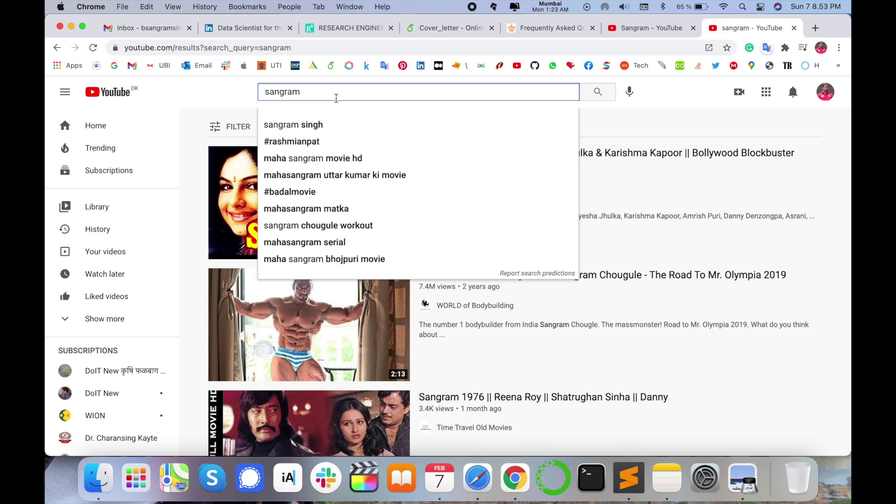
# Step: Search 'research rocks' via suggestion, then open and cancel the Unsubscribe prompt for Research Rocks
pyautogui.press('super+a')
pyautogui.write('resea')
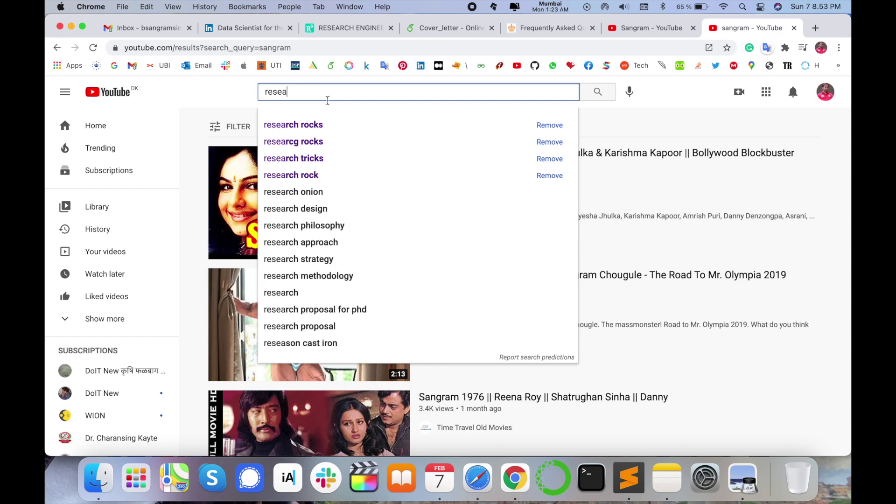
pyautogui.click(296, 125)
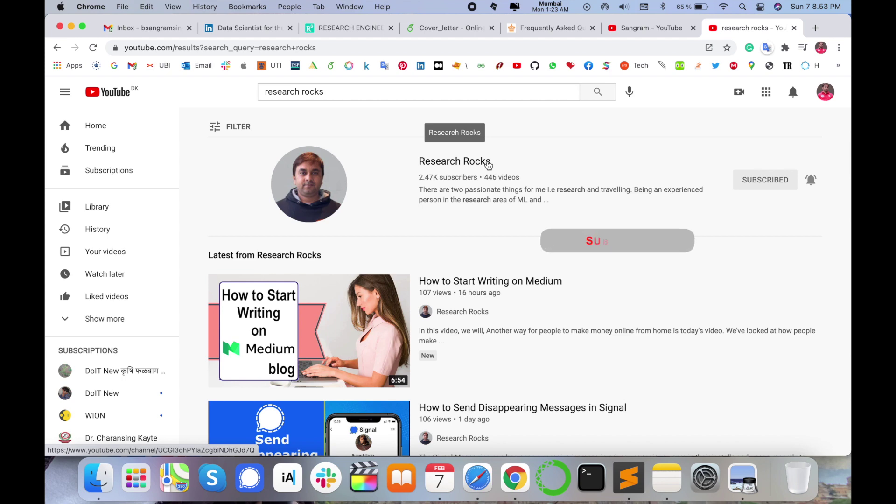
pyautogui.click(772, 183)
pyautogui.click(421, 288)
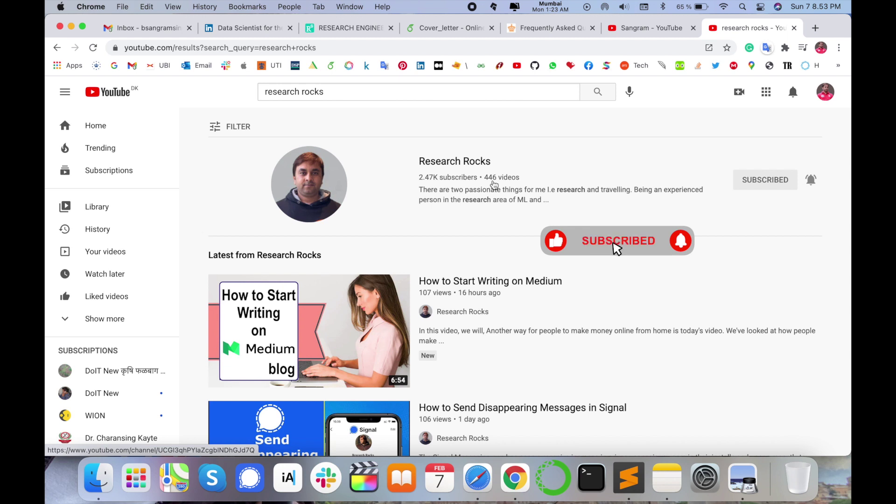